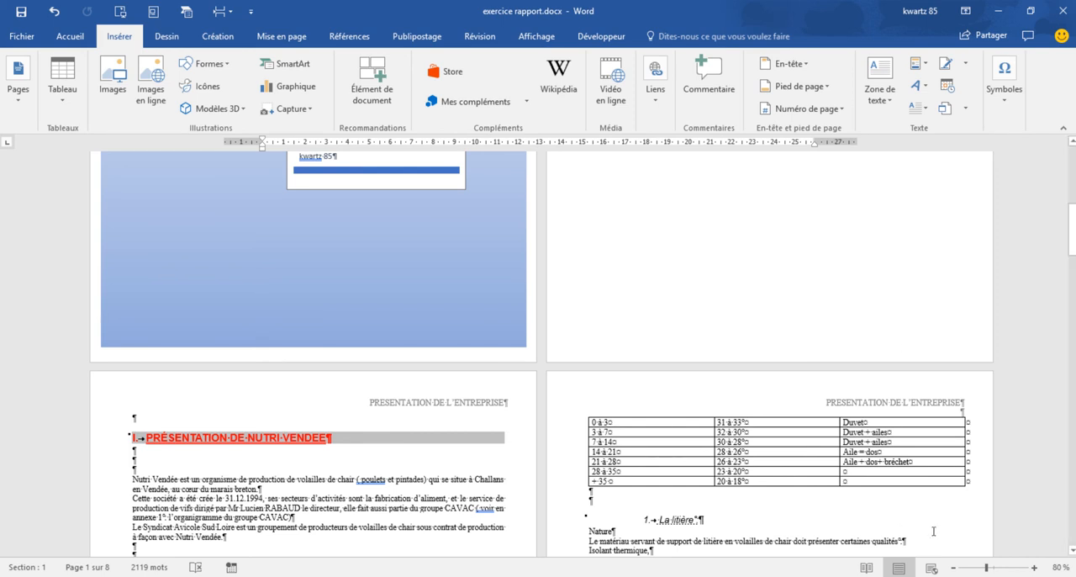
# - Open the section 3 first-page footer below the Bâtiments statiques text and unlink it from the previous section
pyautogui.scroll(8, 505, 269)
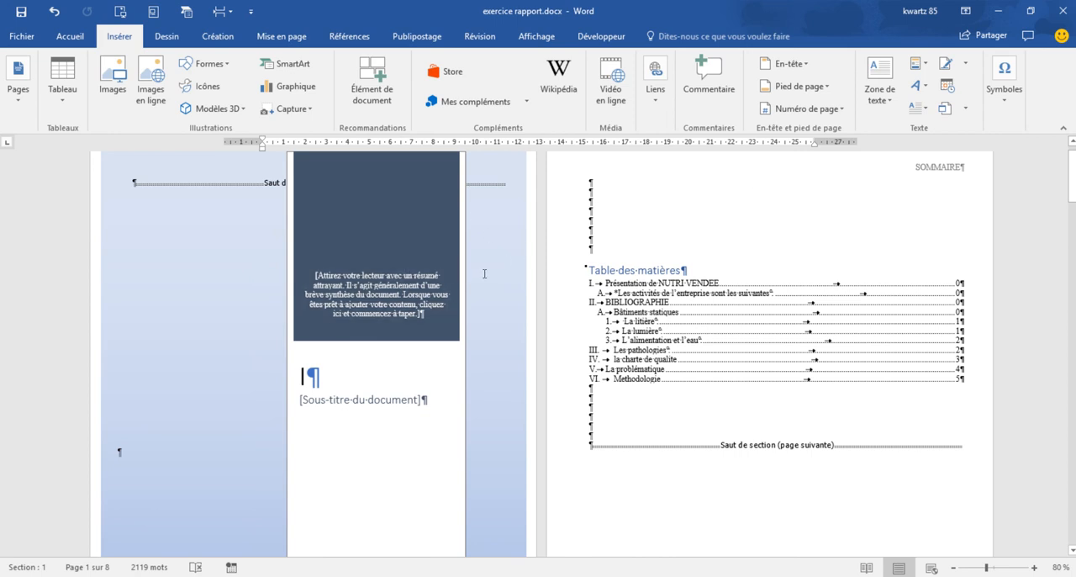
pyautogui.scroll(-10, 674, 233)
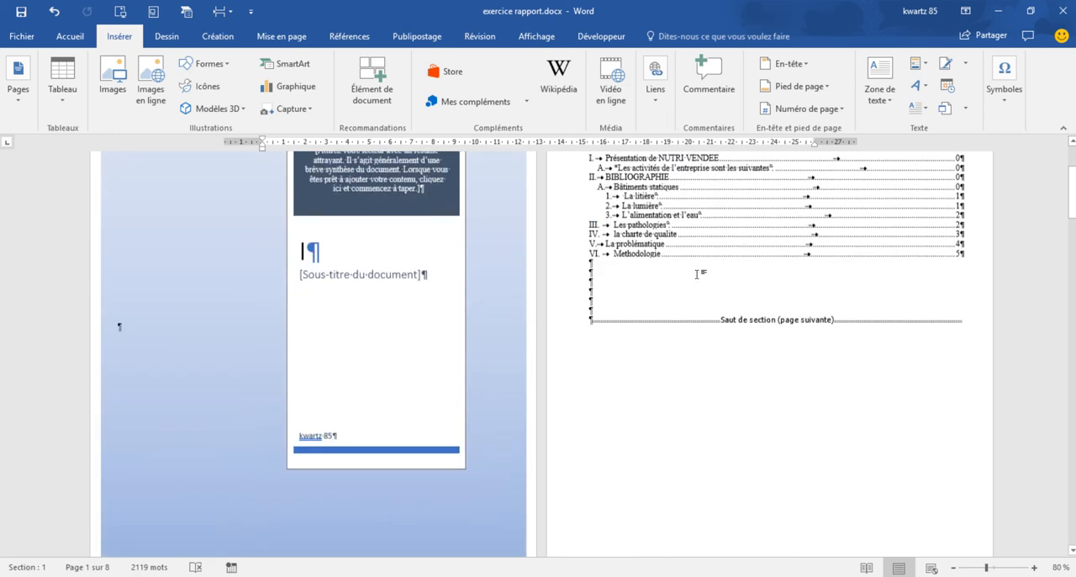
pyautogui.scroll(-6, 698, 267)
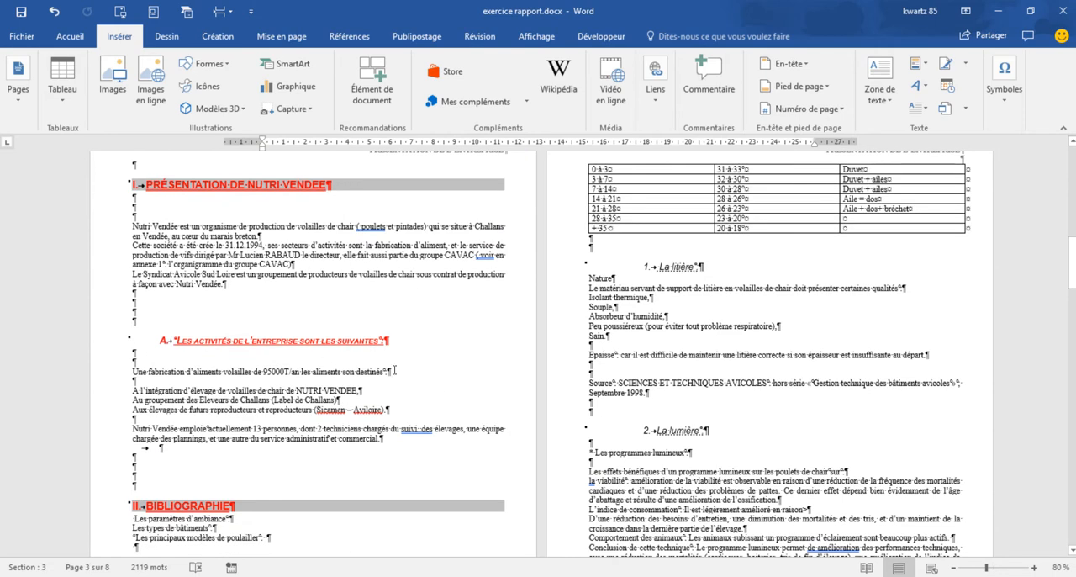
pyautogui.scroll(5, 394, 369)
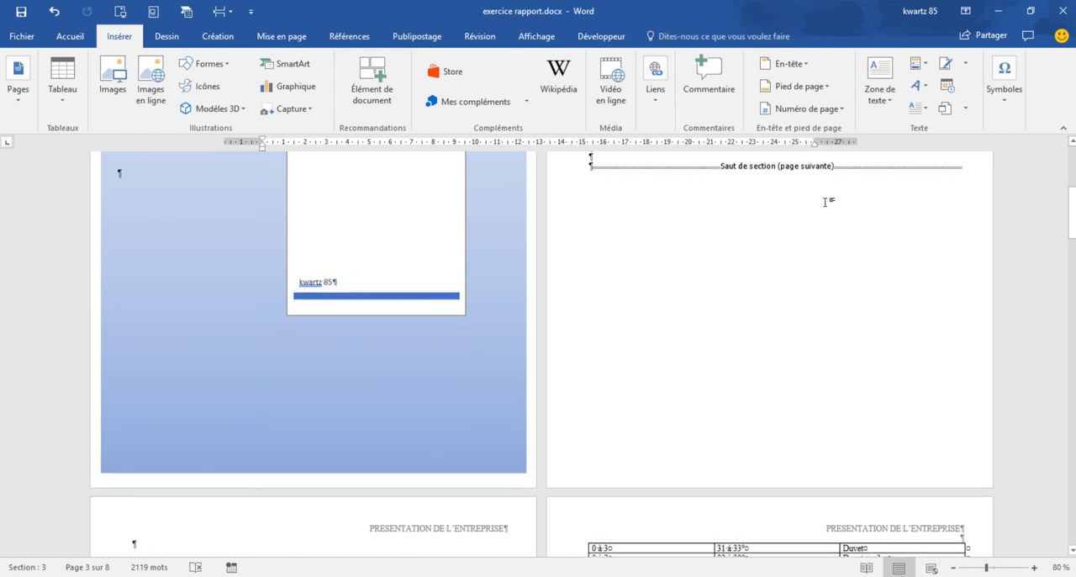
pyautogui.scroll(-10, 825, 202)
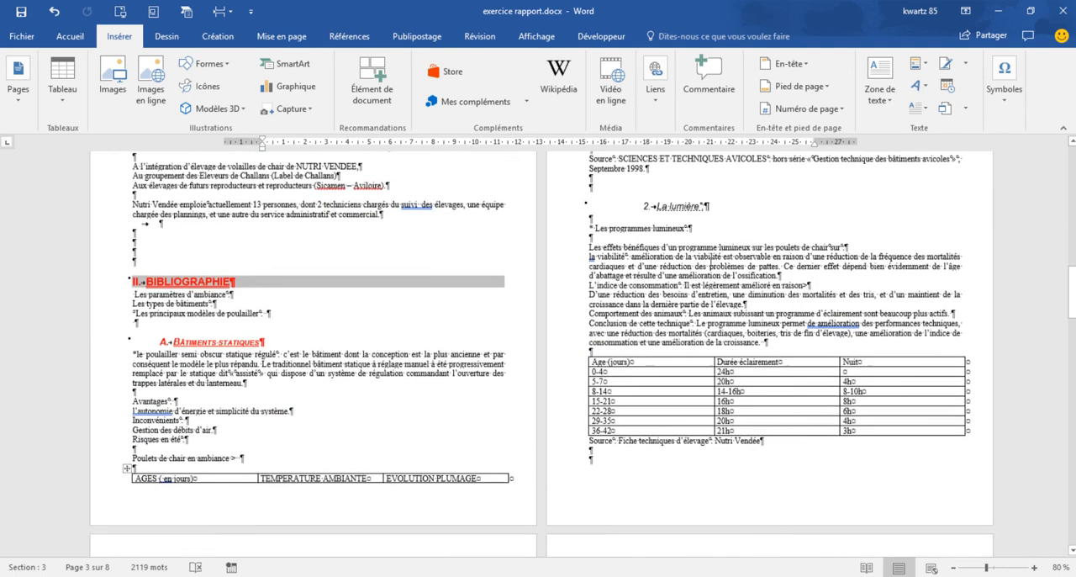
pyautogui.scroll(-3, 710, 265)
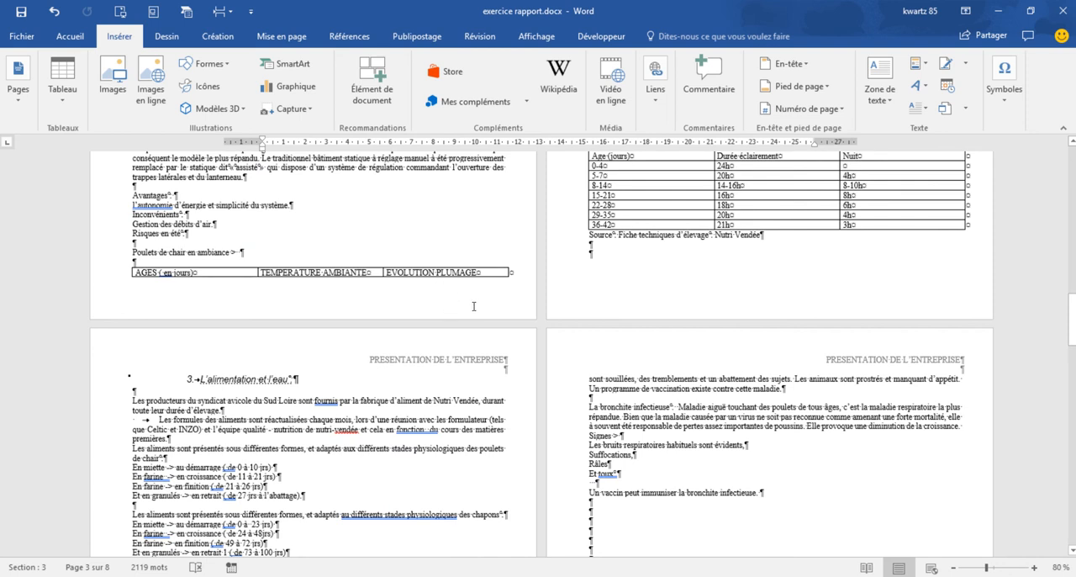
pyautogui.doubleClick(473, 306)
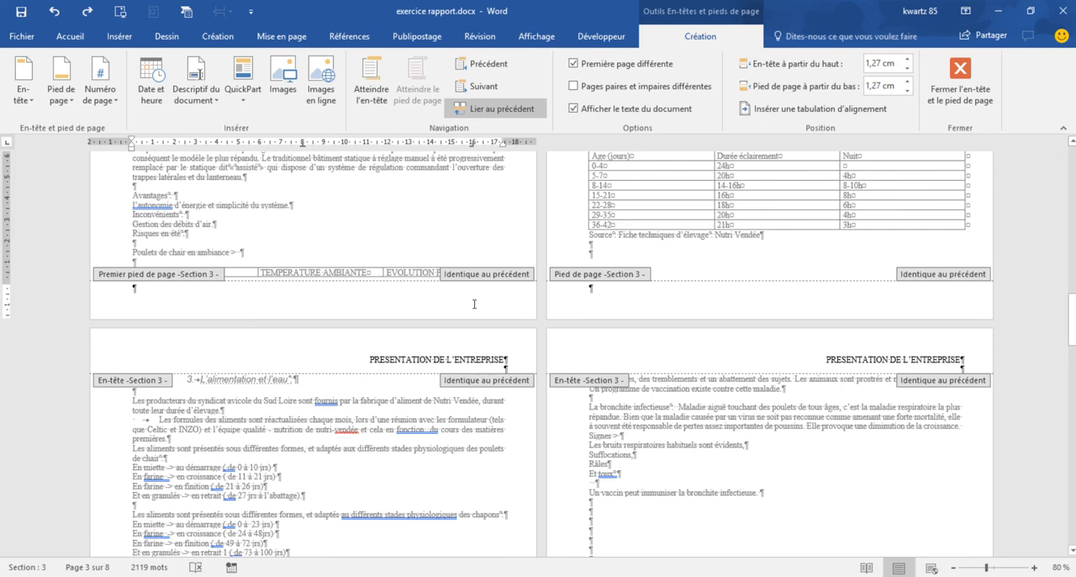
pyautogui.click(498, 109)
pyautogui.scroll(5, 389, 300)
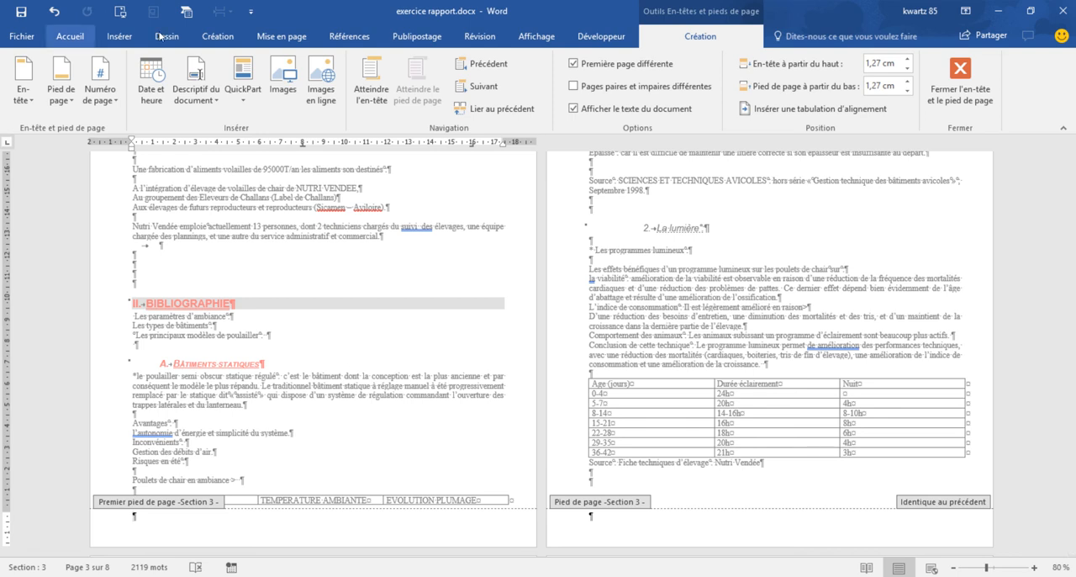
# - Format section 3's page numbers to start at 1
pyautogui.click(124, 38)
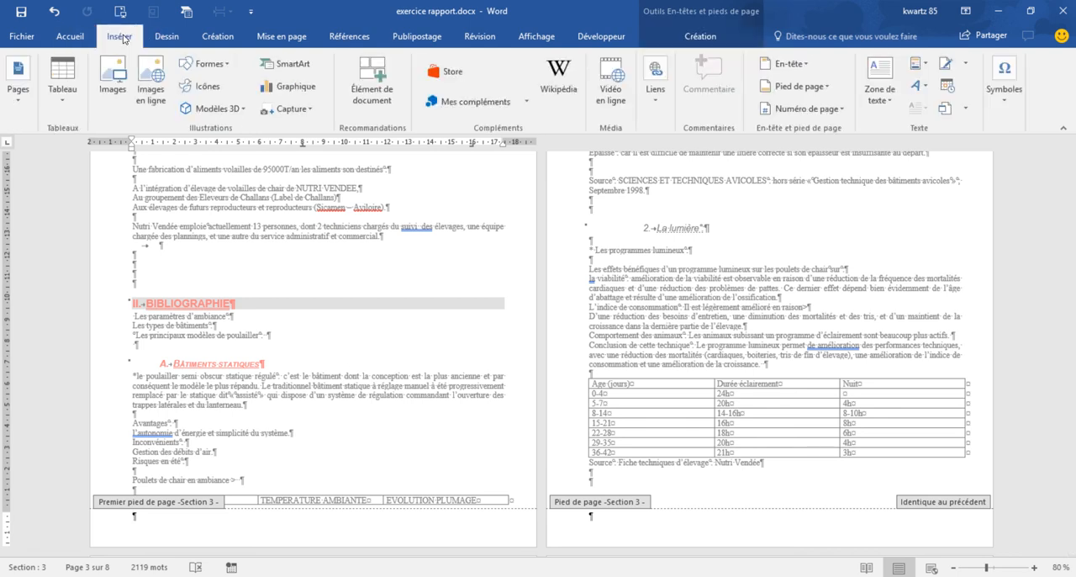
pyautogui.click(837, 111)
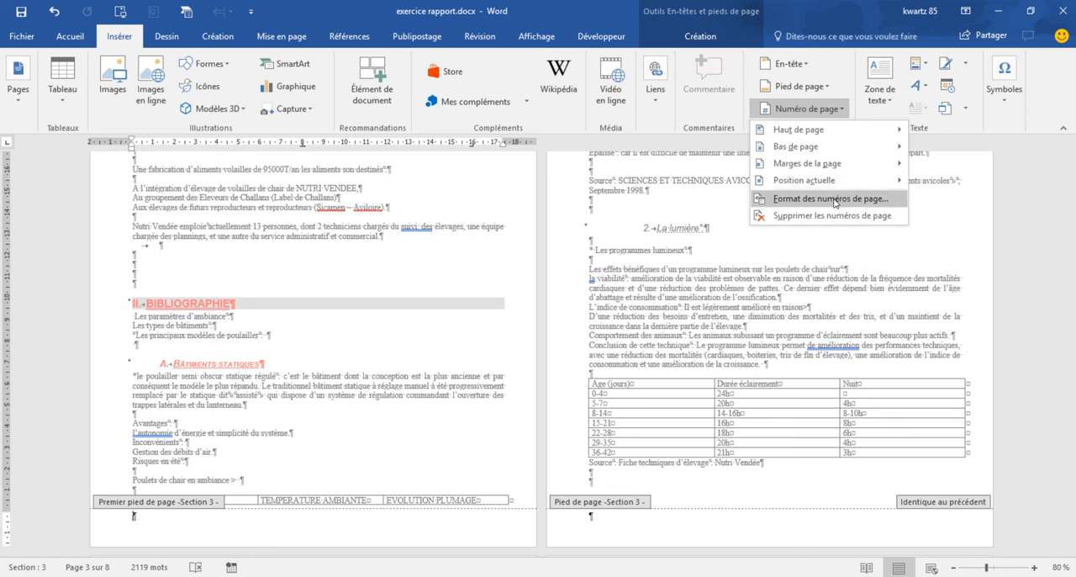
pyautogui.click(832, 199)
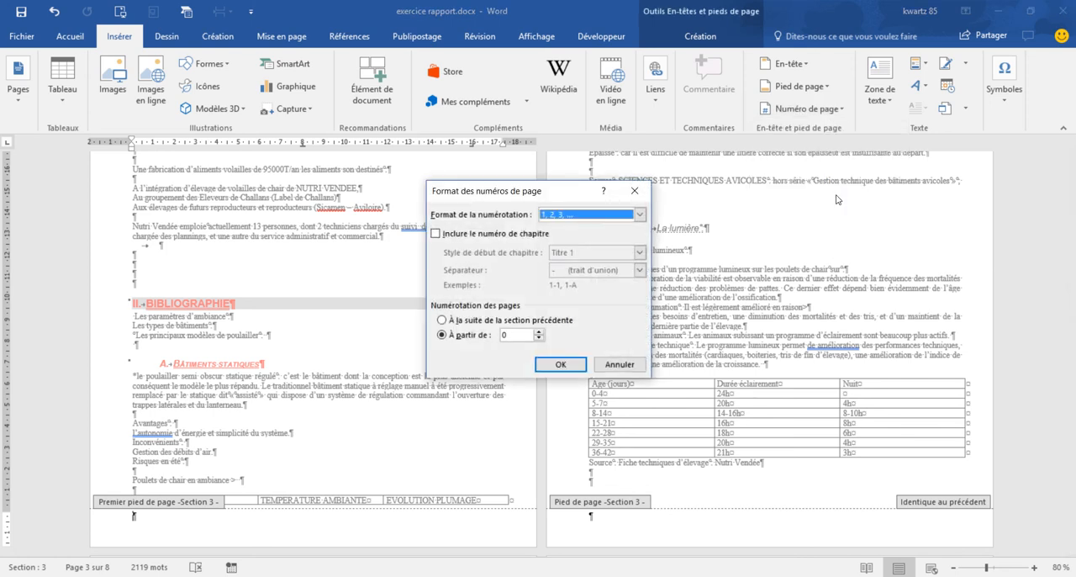
pyautogui.click(538, 332)
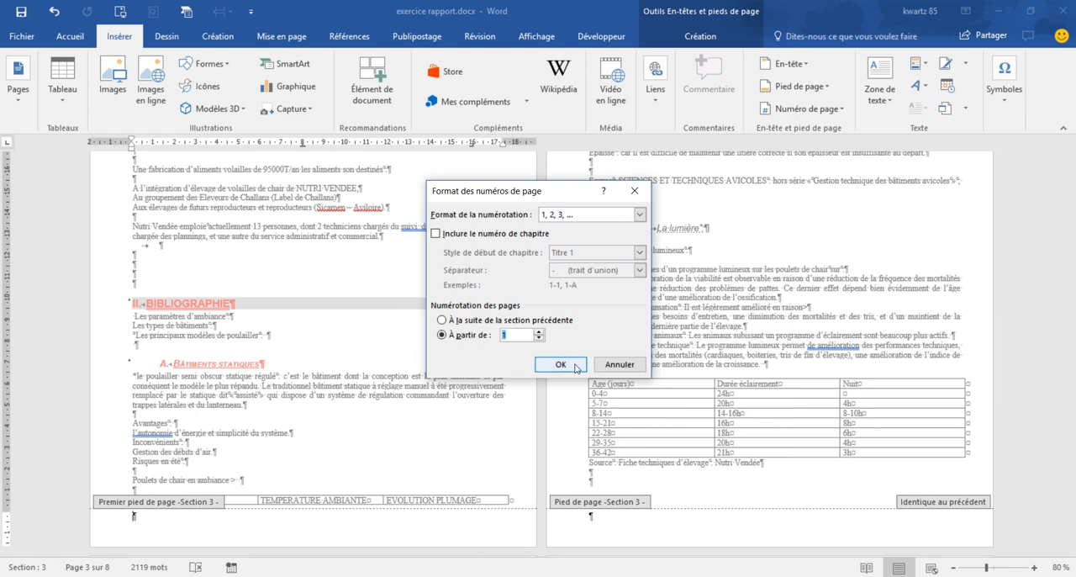
pyautogui.click(560, 364)
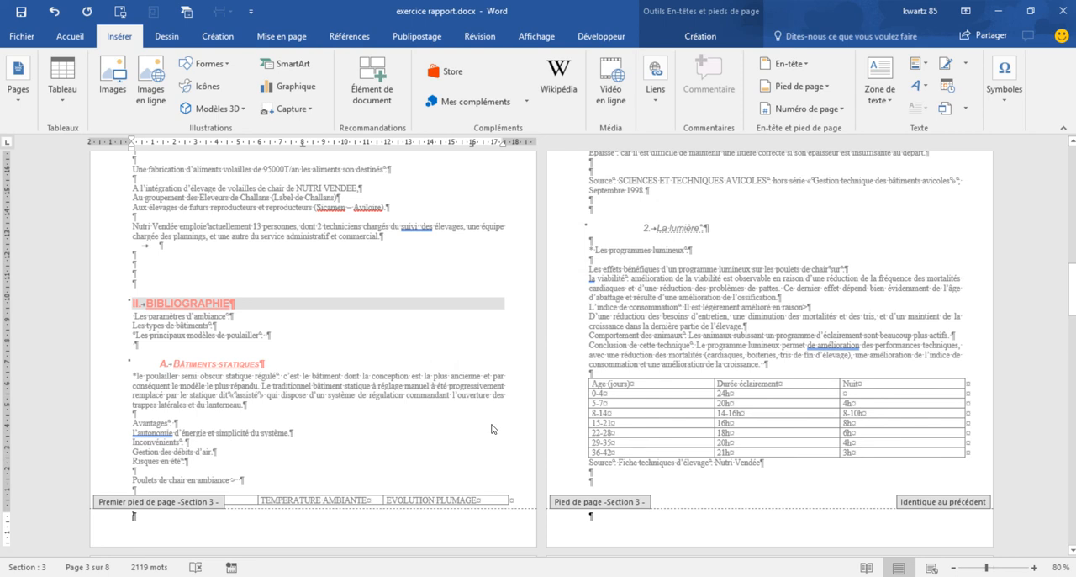
# - Insert a Numéro normal 3 page number at the bottom of section 3's first page and return to the body text
pyautogui.click(807, 110)
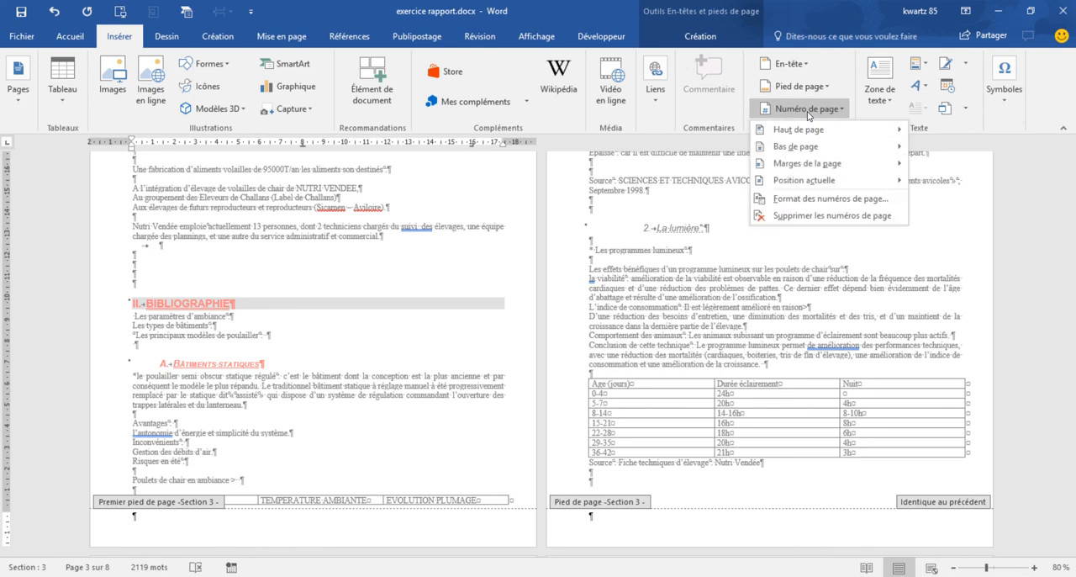
pyautogui.moveTo(809, 149)
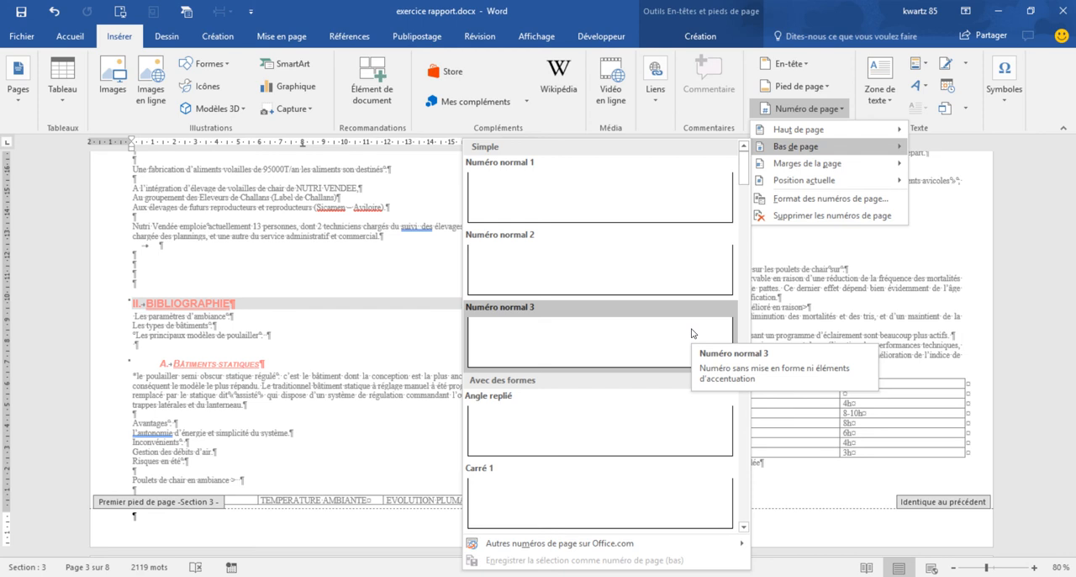
pyautogui.click(691, 332)
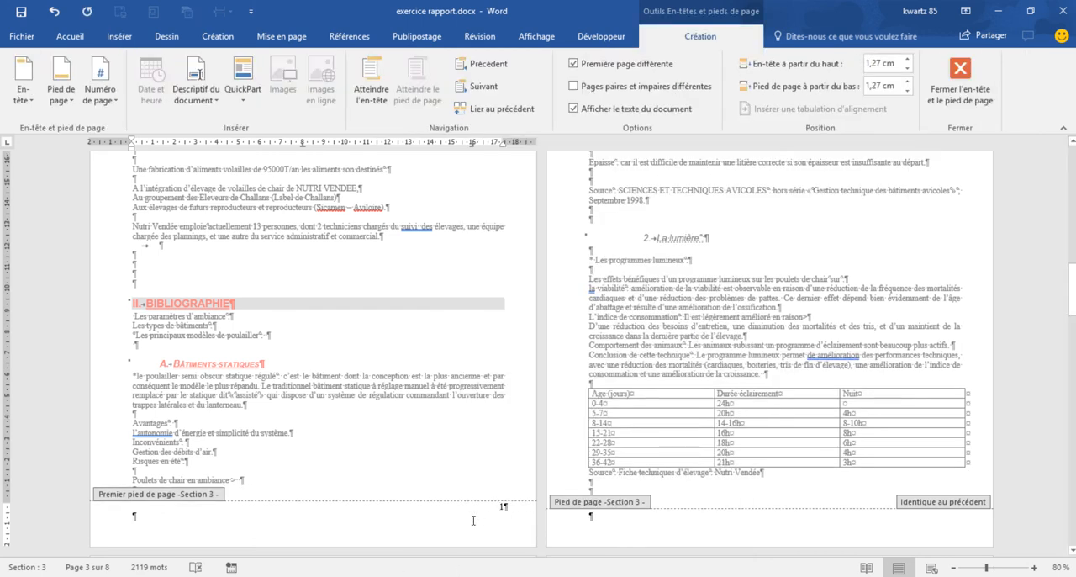
pyautogui.doubleClick(691, 299)
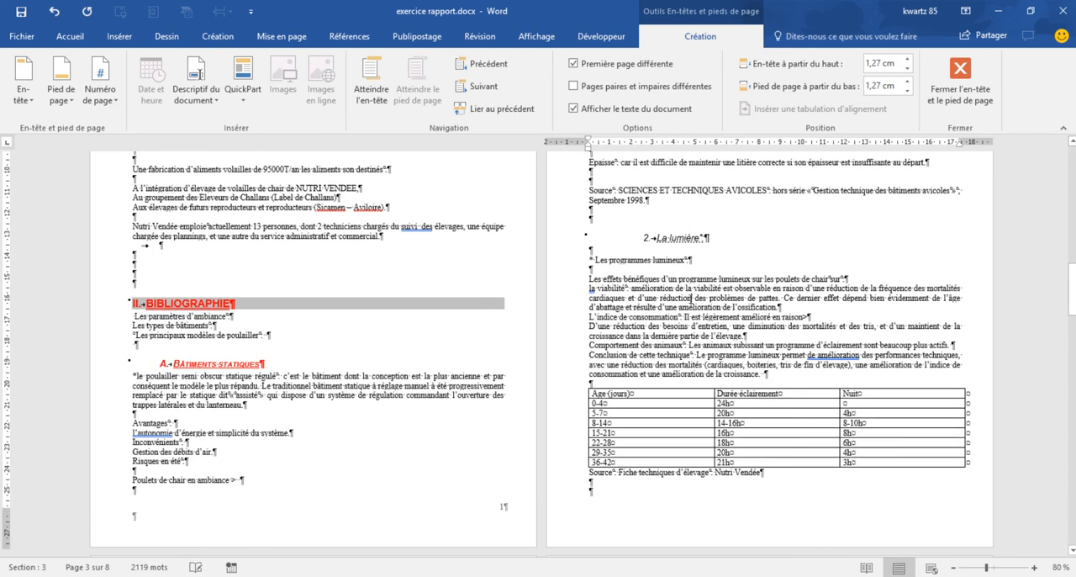
# - Insert a next-page section break after the line "Poulets de chair en ambiance >"
pyautogui.scroll(6, 691, 299)
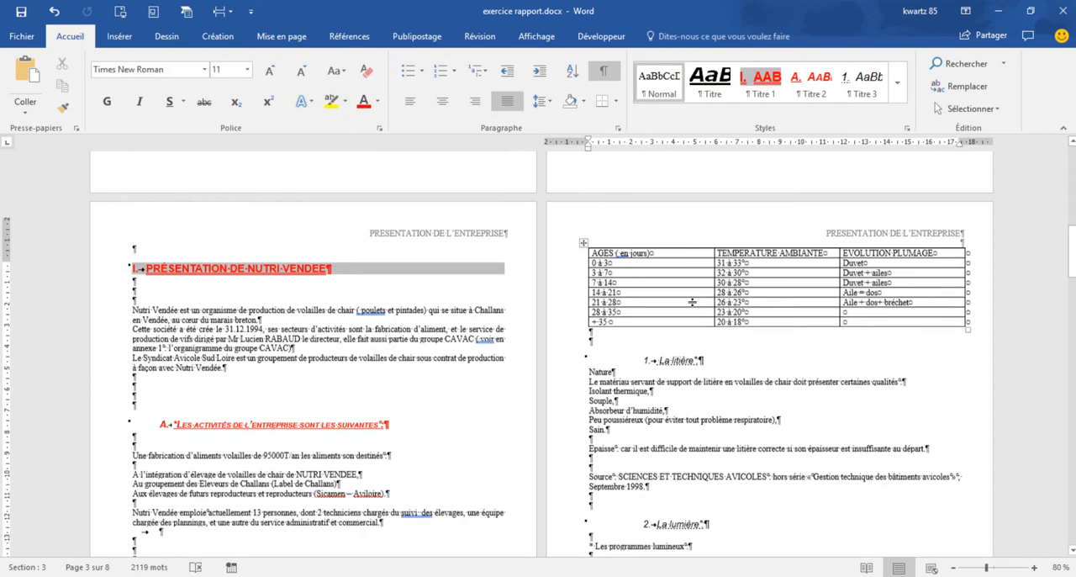
pyautogui.scroll(6, 692, 300)
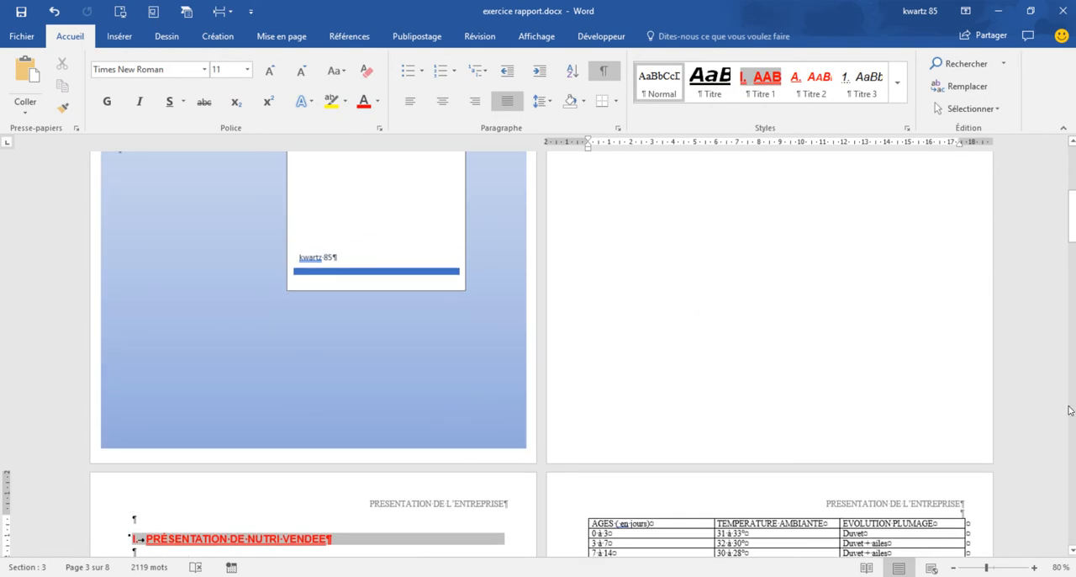
pyautogui.scroll(-10, 819, 463)
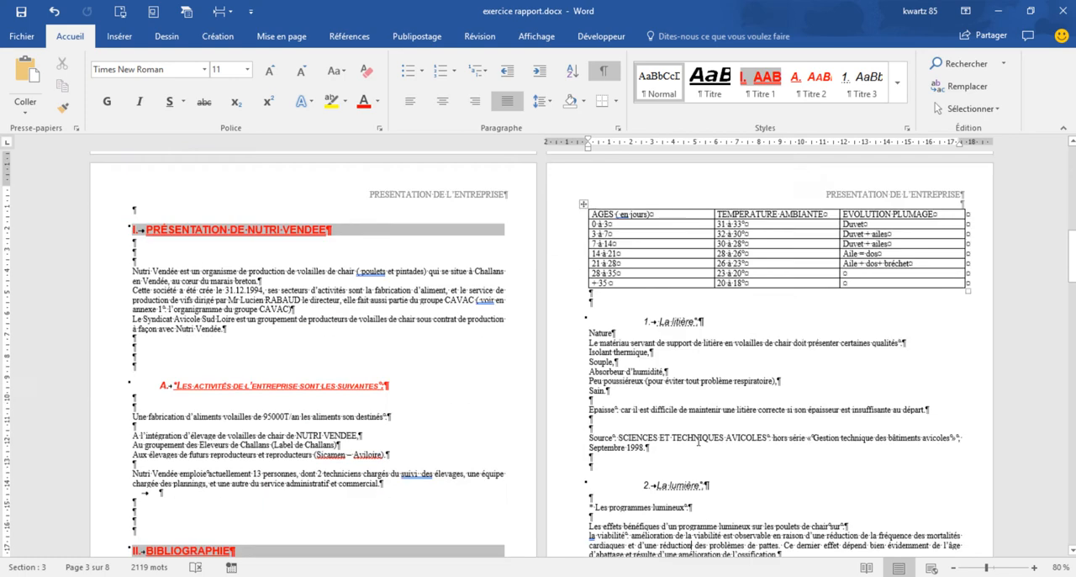
pyautogui.scroll(-3, 477, 473)
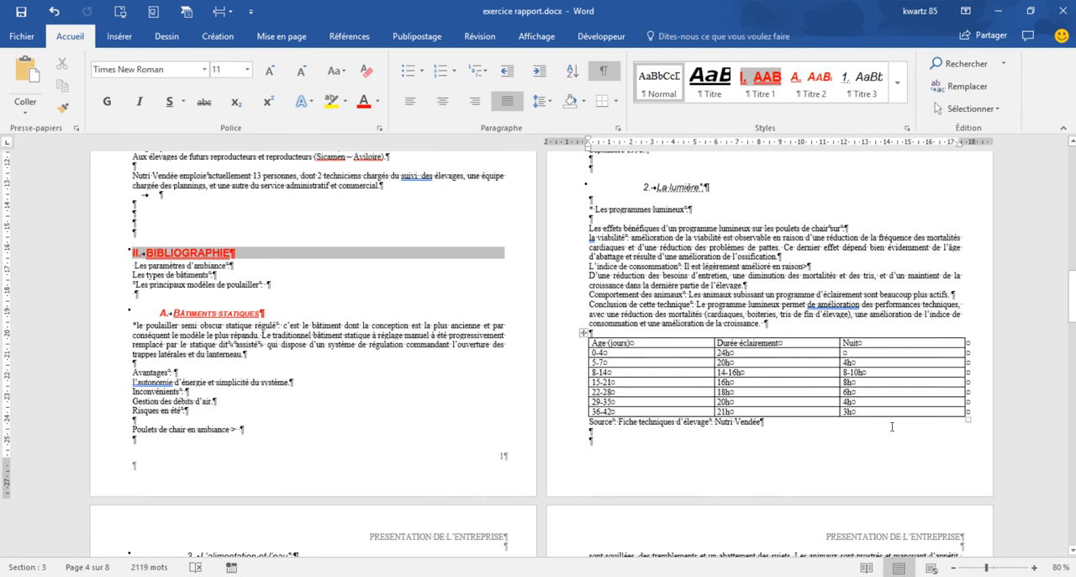
pyautogui.scroll(8, 874, 450)
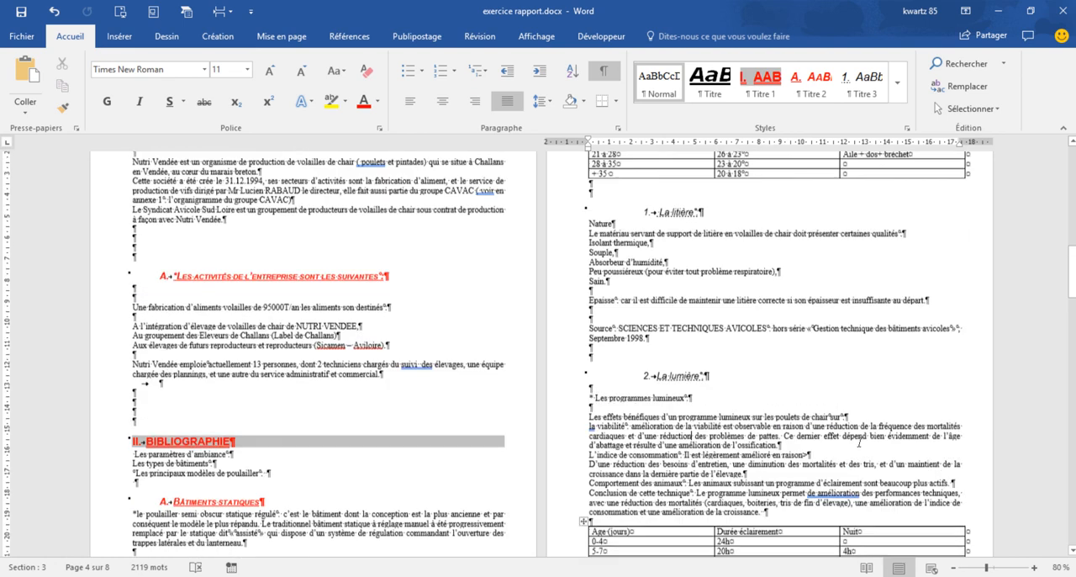
pyautogui.scroll(-7, 860, 441)
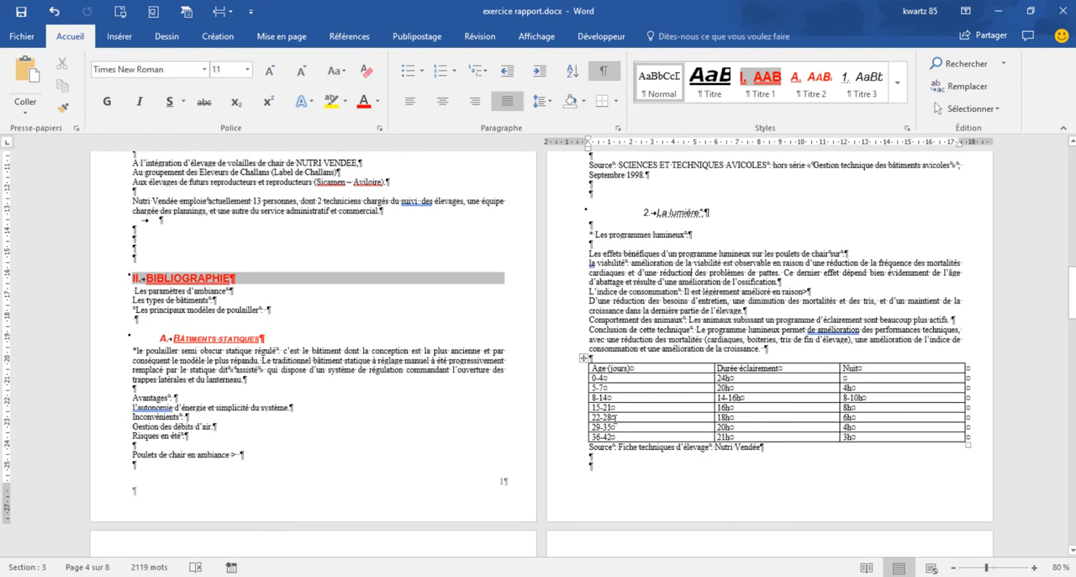
pyautogui.click(160, 465)
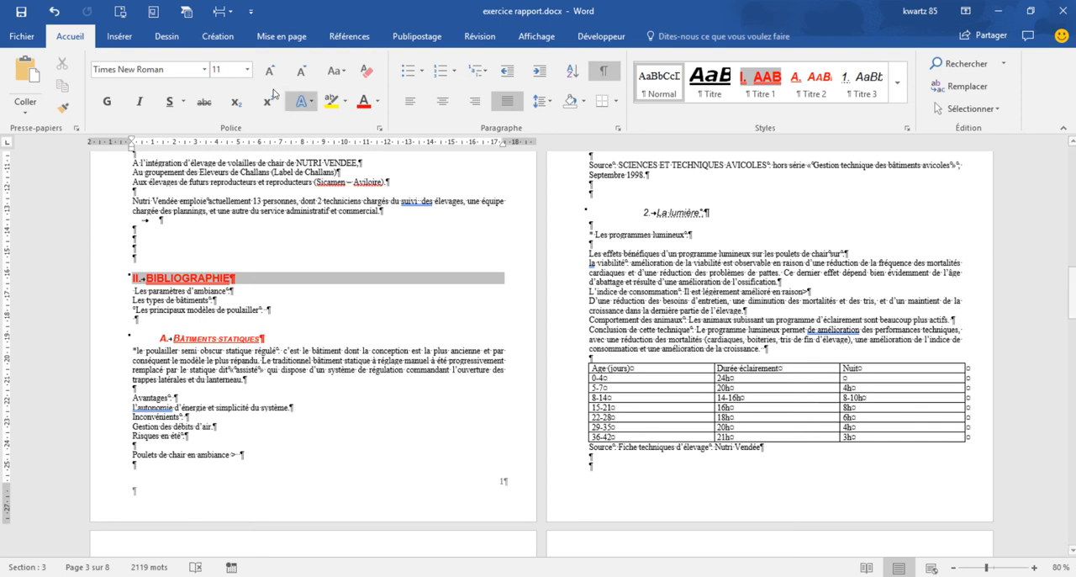
pyautogui.click(222, 11)
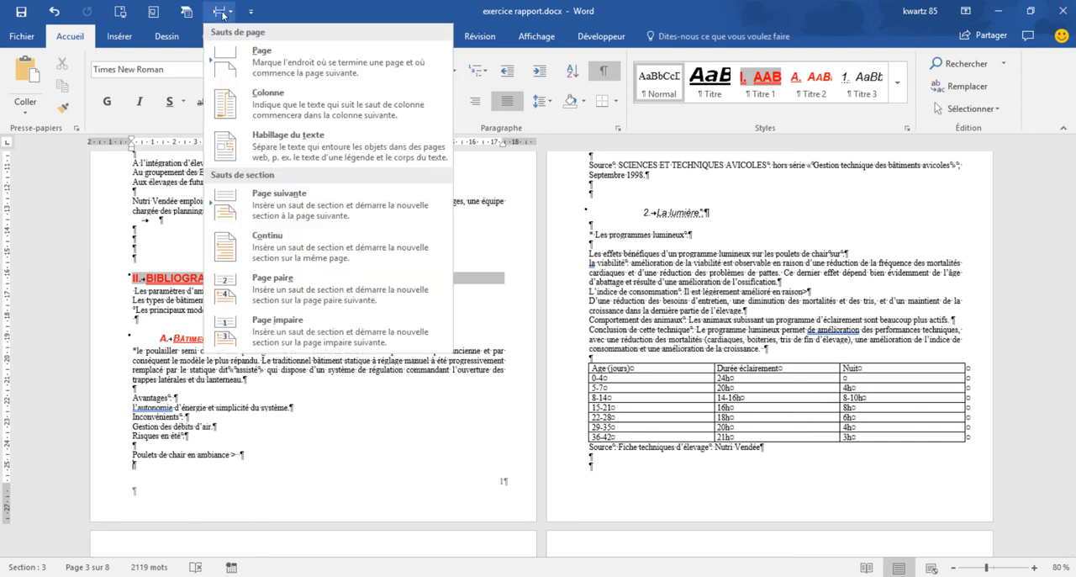
pyautogui.click(307, 208)
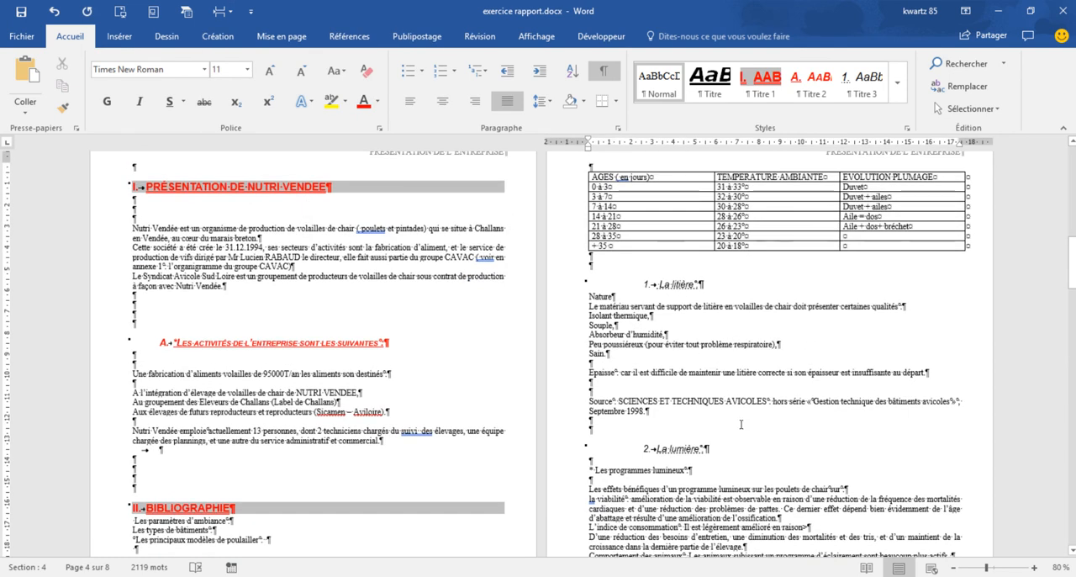
# - Set section 4's page numbering to continue from the previous section and return to the body text
pyautogui.scroll(-9, 807, 407)
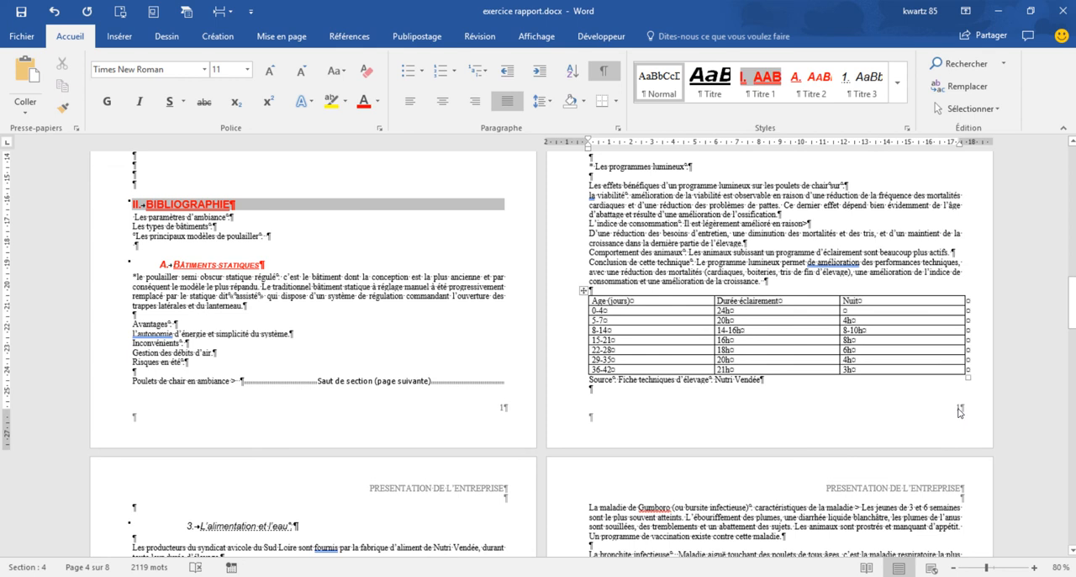
pyautogui.click(955, 409)
pyautogui.doubleClick(957, 412)
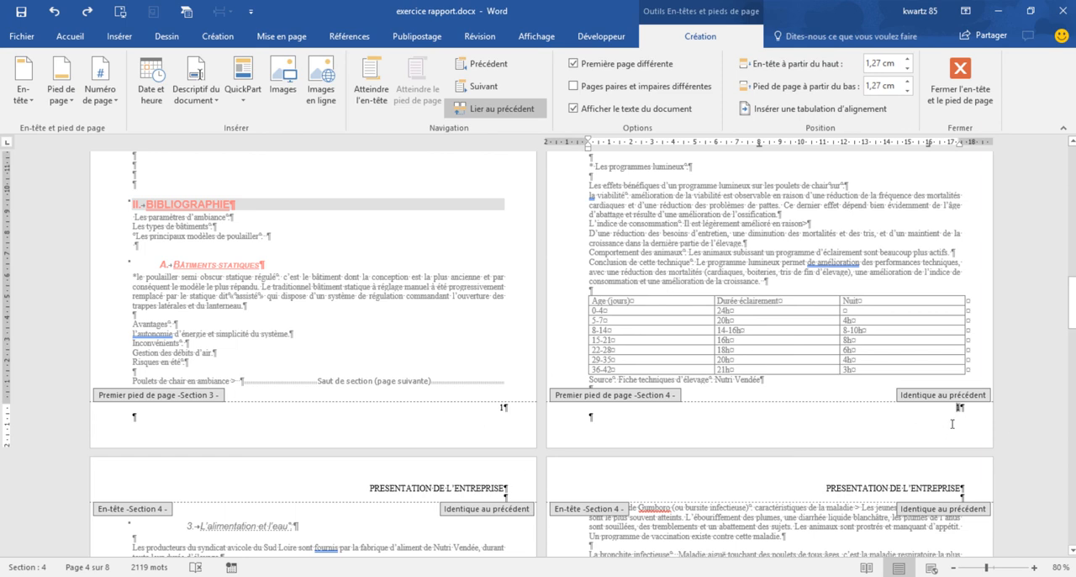
pyautogui.click(117, 37)
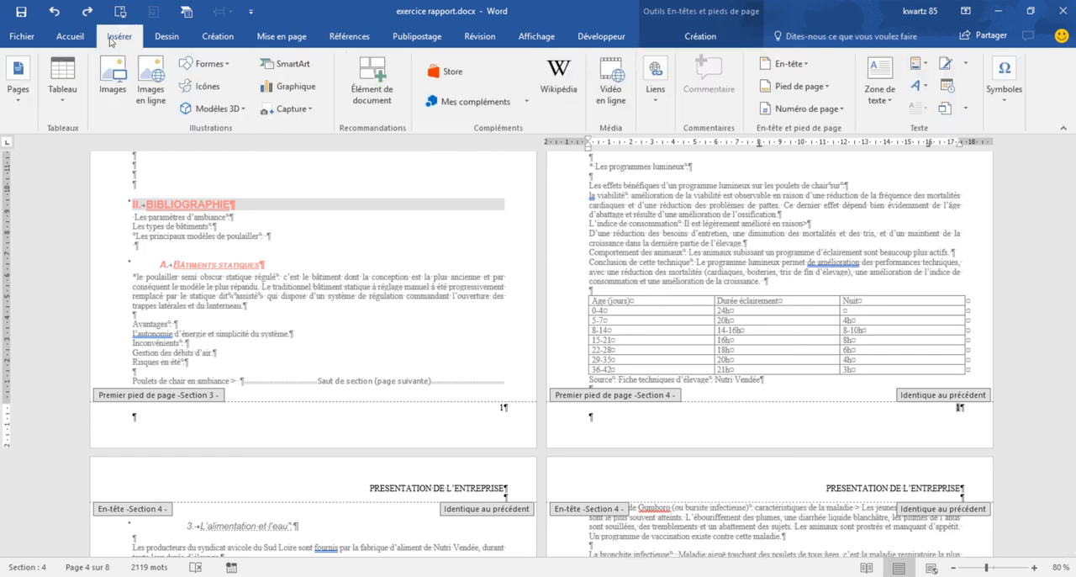
pyautogui.click(794, 108)
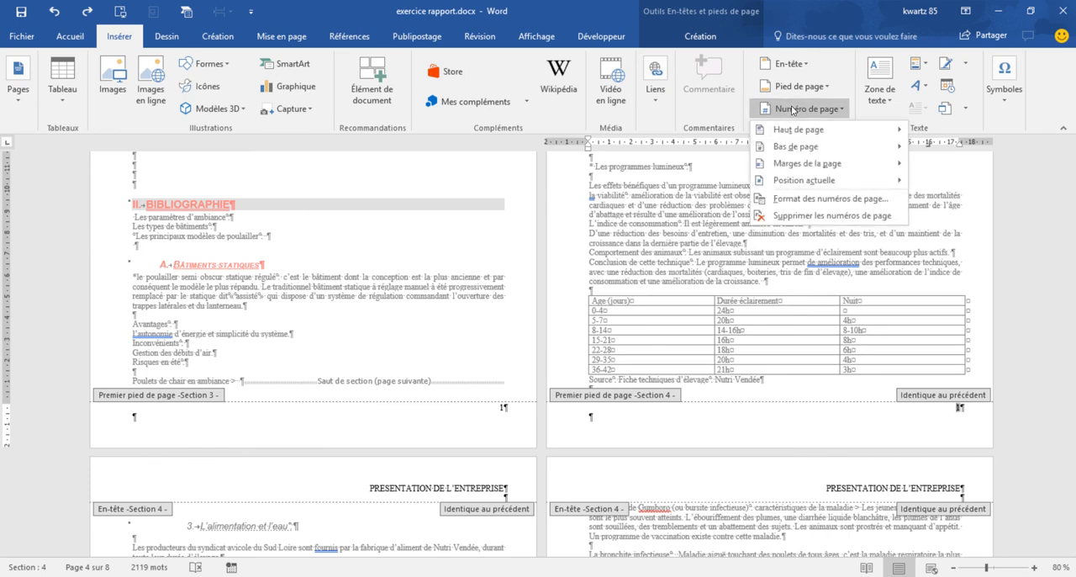
pyautogui.click(822, 203)
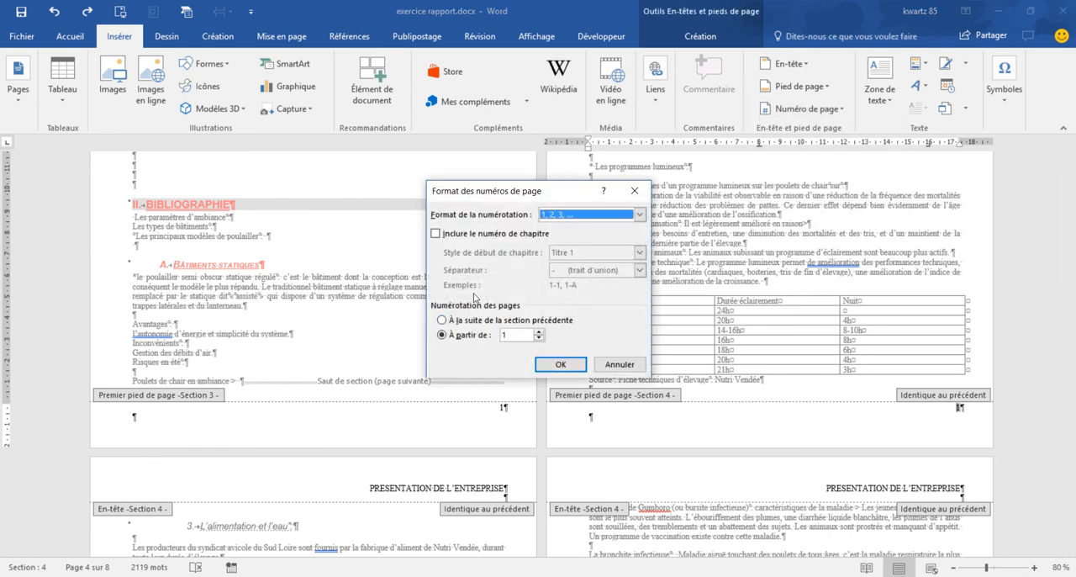
pyautogui.click(442, 321)
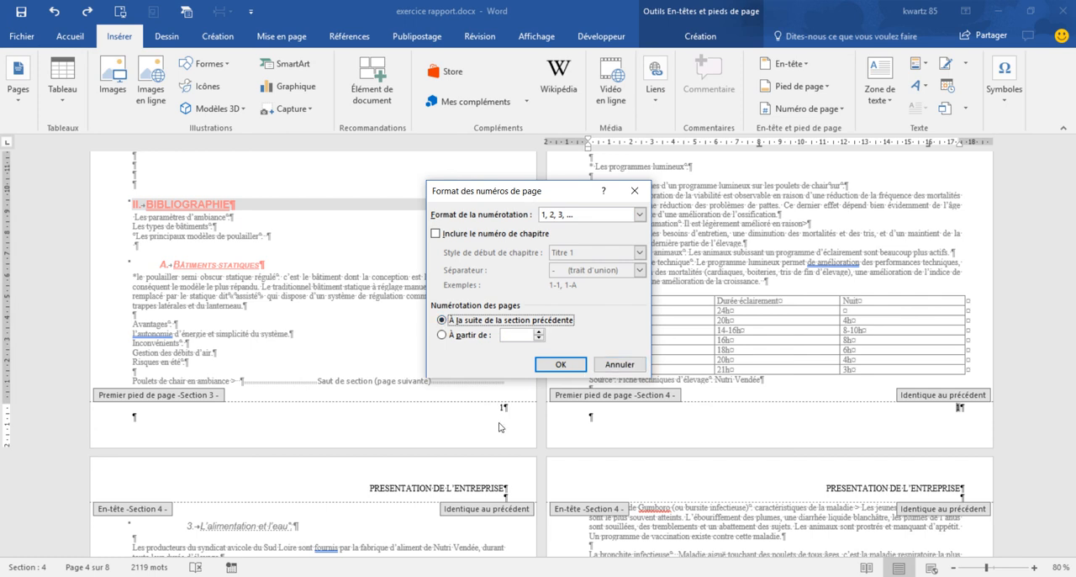
pyautogui.click(558, 365)
pyautogui.scroll(3, 489, 538)
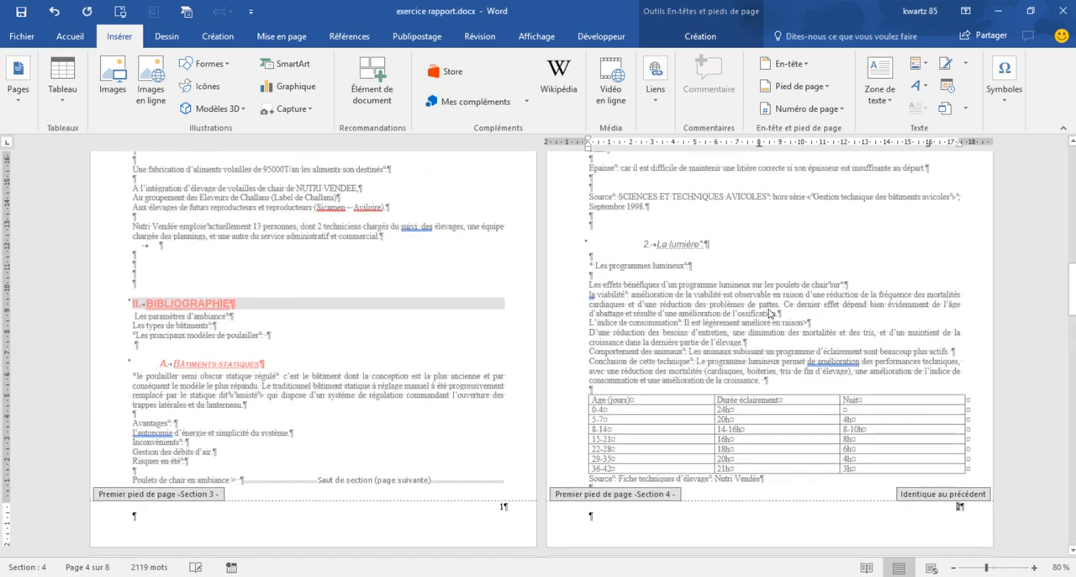
pyautogui.doubleClick(874, 353)
pyautogui.scroll(-5, 859, 336)
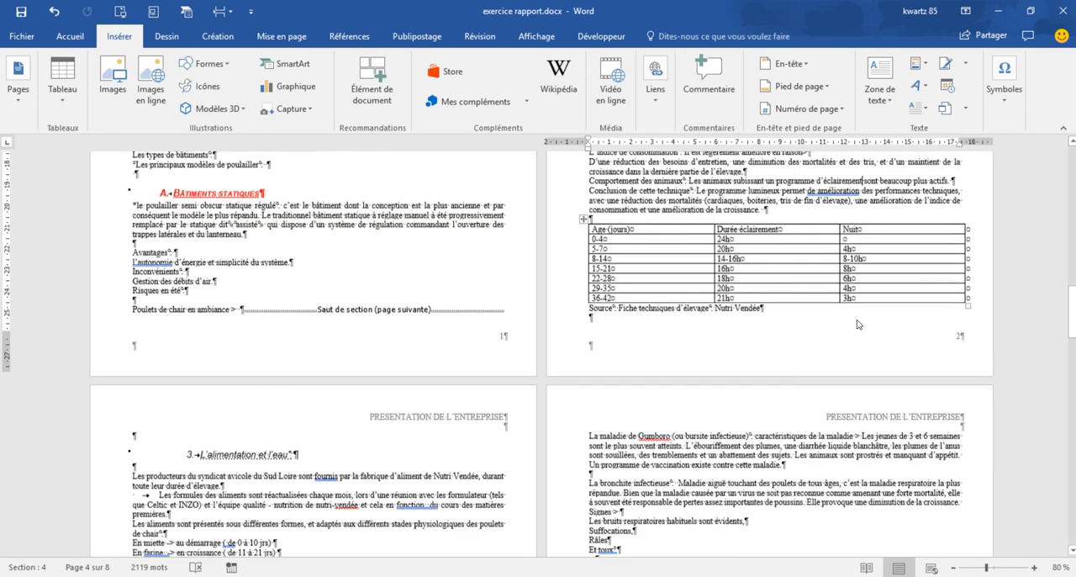
pyautogui.scroll(-10, 857, 324)
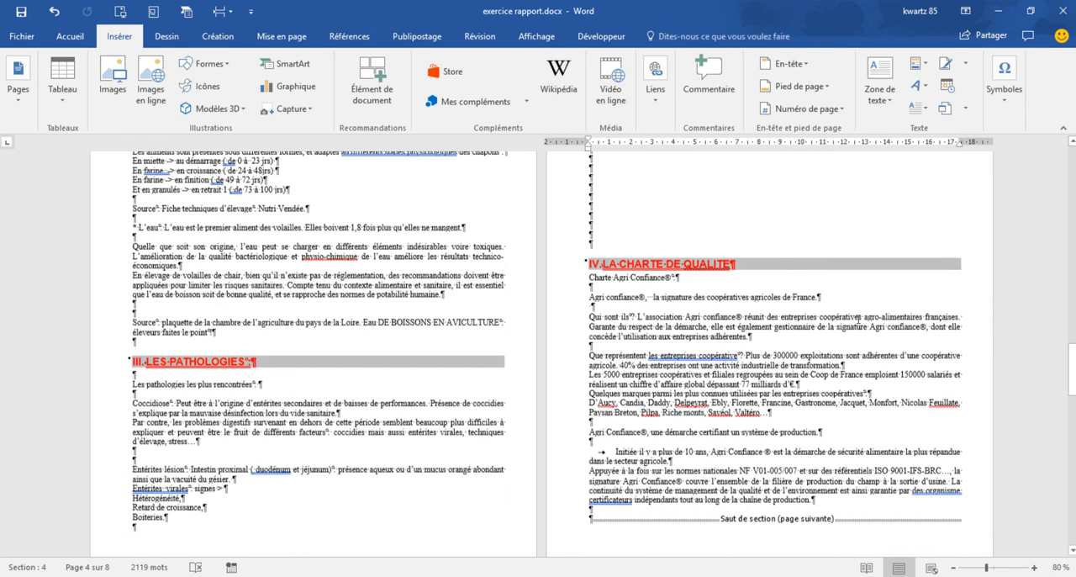
# - Insert a Numéro normal 3 page number at the bottom of section 4's pages and return to the body text
pyautogui.scroll(-2, 858, 317)
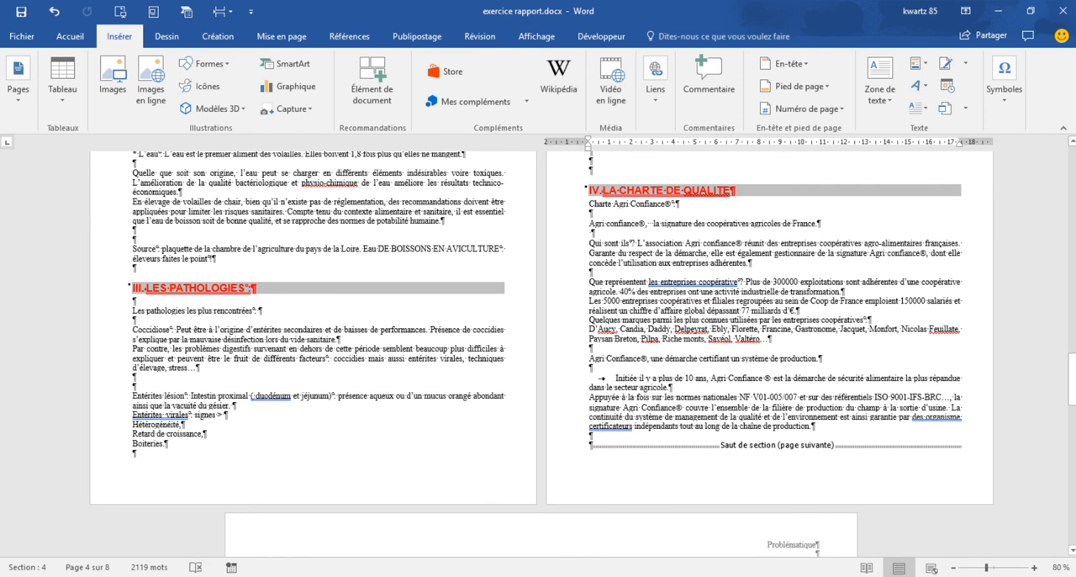
pyautogui.doubleClick(520, 491)
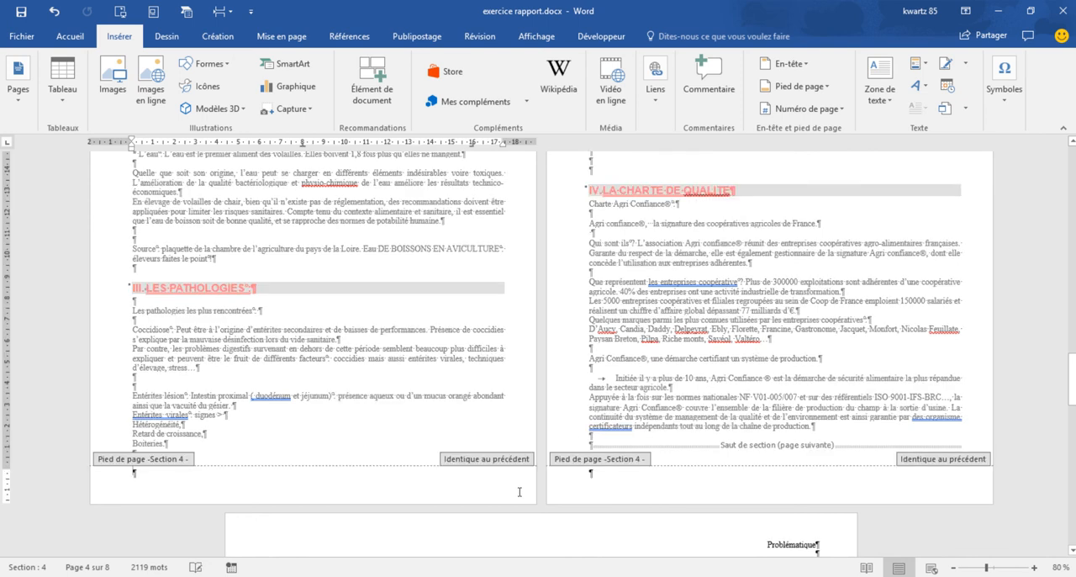
pyautogui.click(120, 37)
pyautogui.click(790, 108)
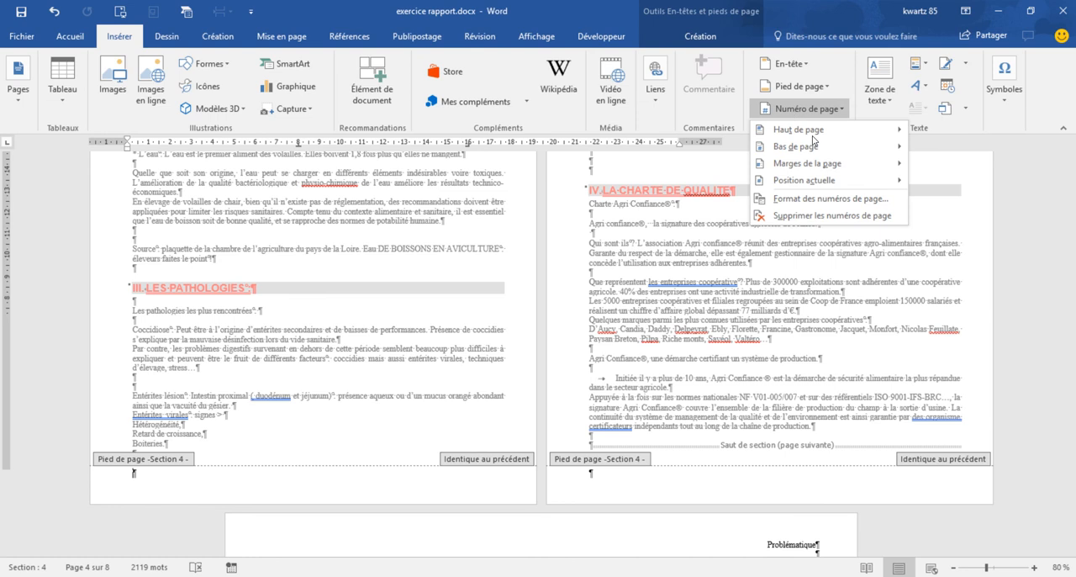
pyautogui.moveTo(818, 148)
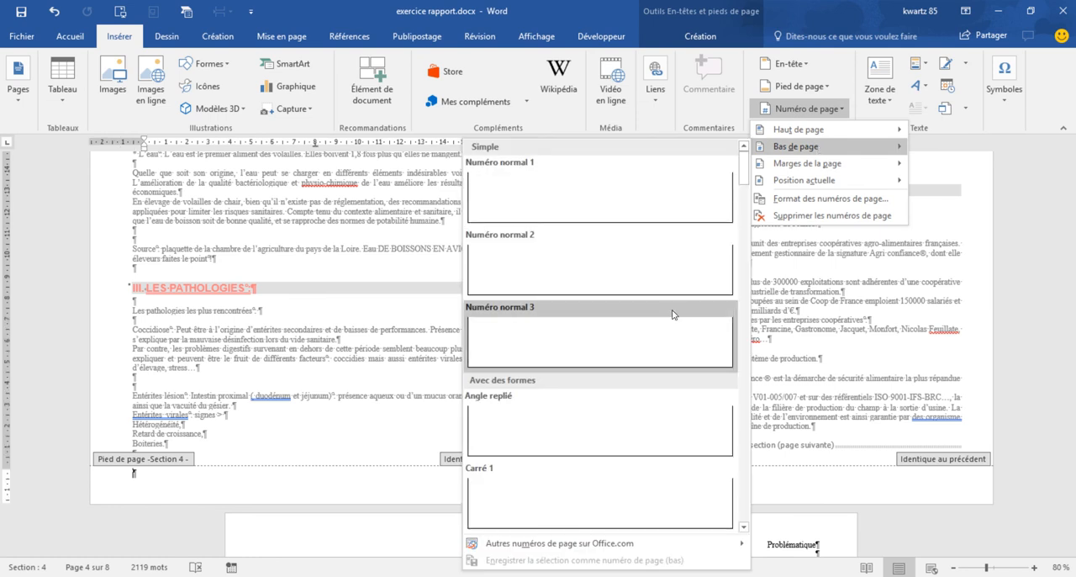
pyautogui.click(605, 313)
pyautogui.doubleClick(452, 298)
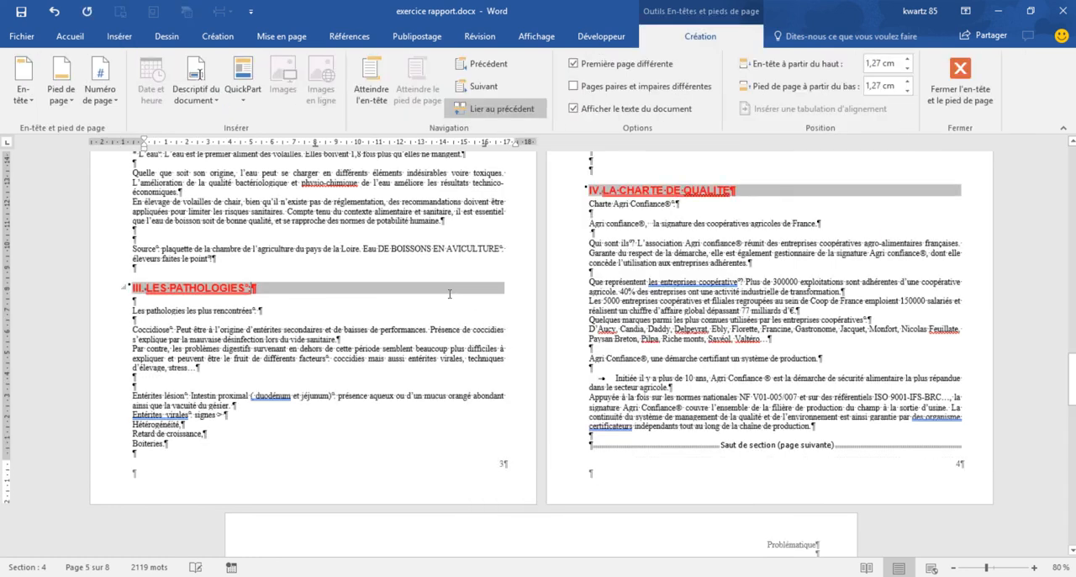
# - Update the entire table of contents on the SOMMAIRE page, including both its entries and page numbers
pyautogui.scroll(-10, 829, 320)
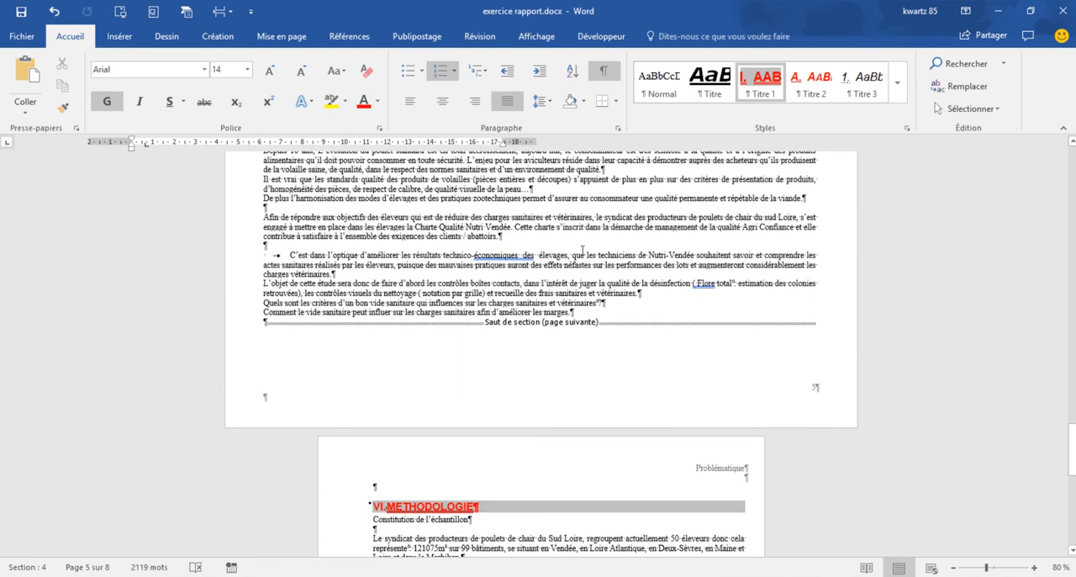
pyautogui.scroll(-2, 582, 250)
pyautogui.scroll(12, 582, 251)
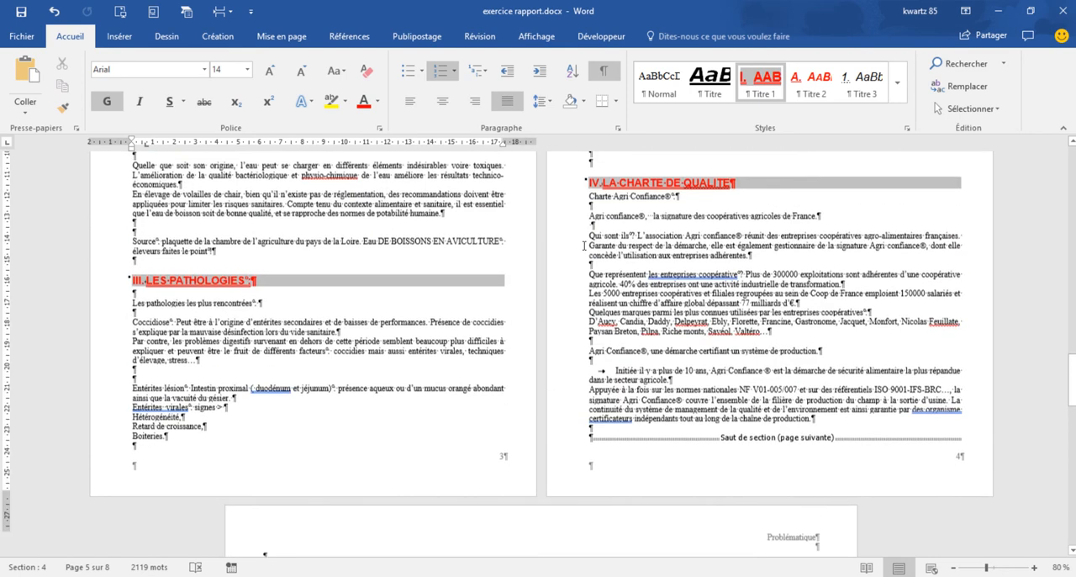
pyautogui.scroll(15, 584, 246)
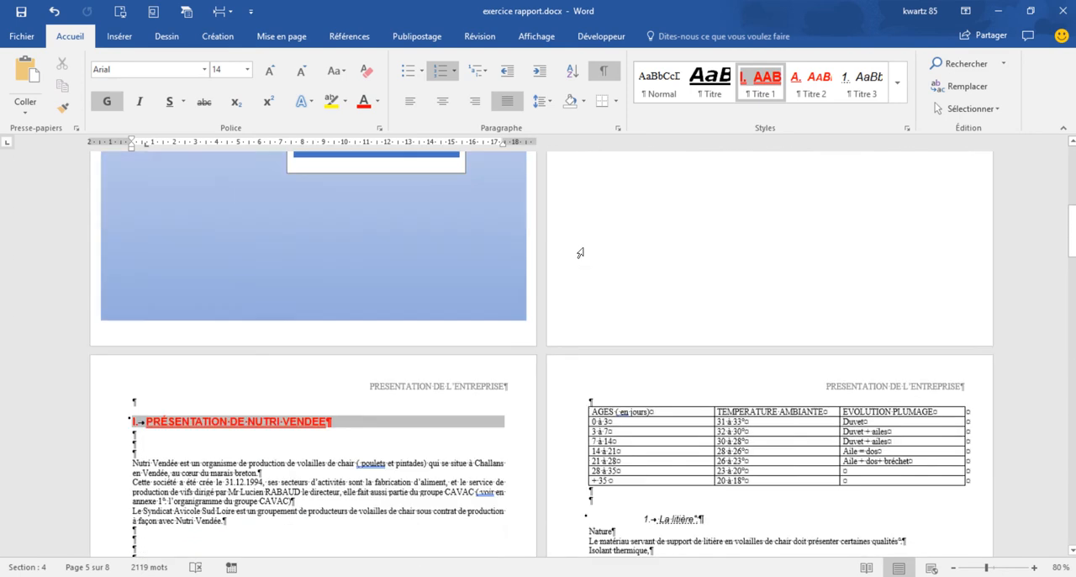
pyautogui.scroll(5, 121, 300)
pyautogui.click(767, 340)
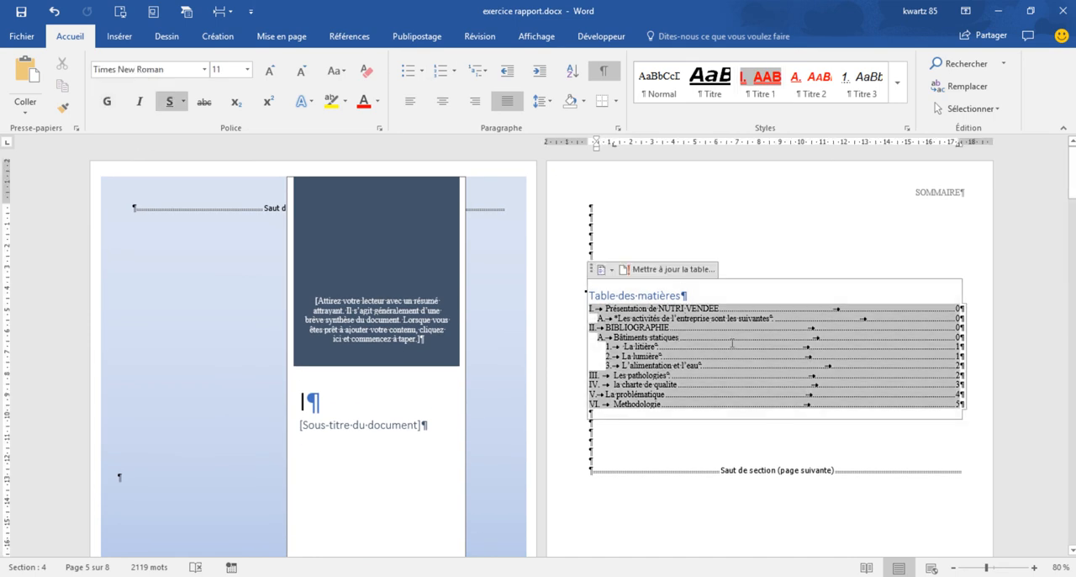
pyautogui.click(661, 274)
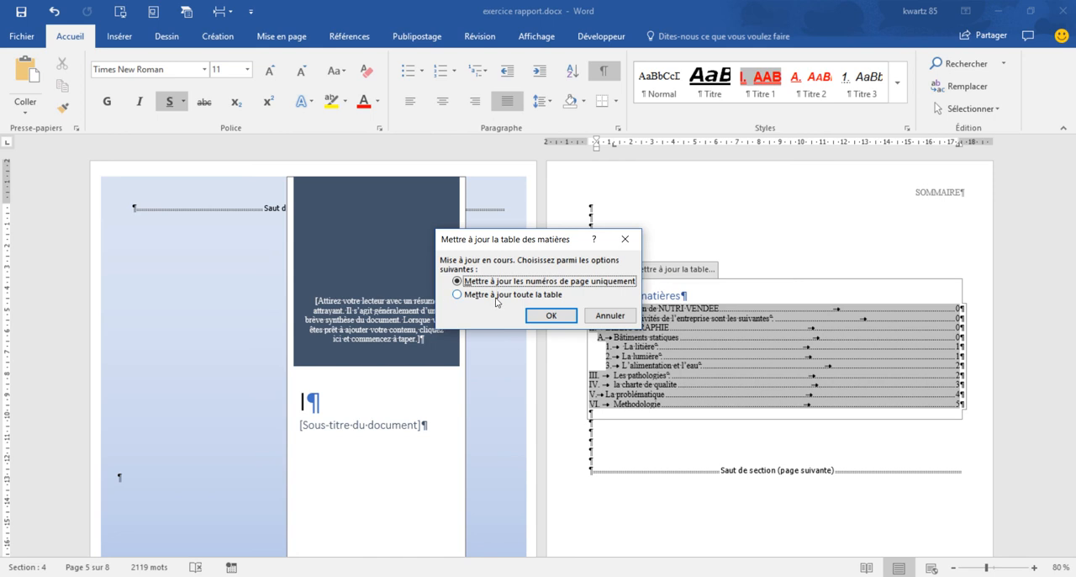
pyautogui.click(472, 298)
pyautogui.click(551, 317)
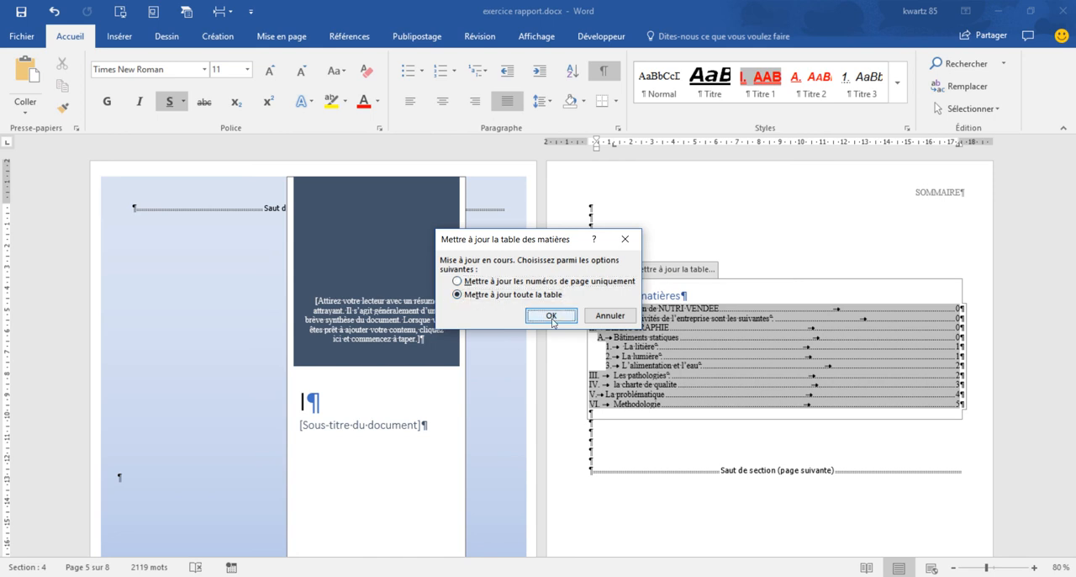